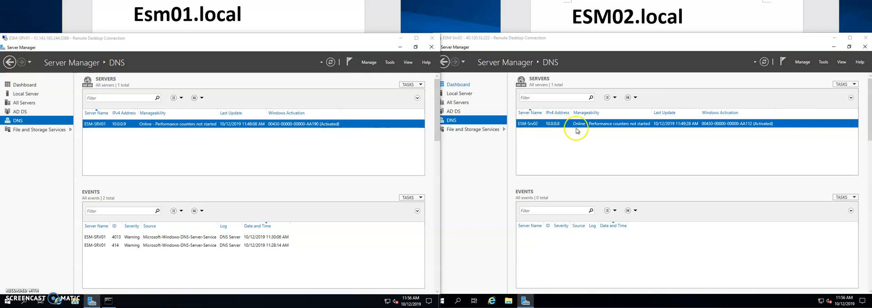
Open DNS Manager on ESM-SRV01 and reposition its window
click(228, 152)
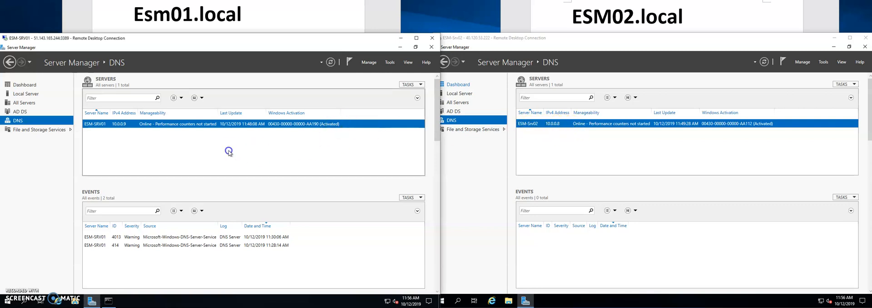
click(391, 64)
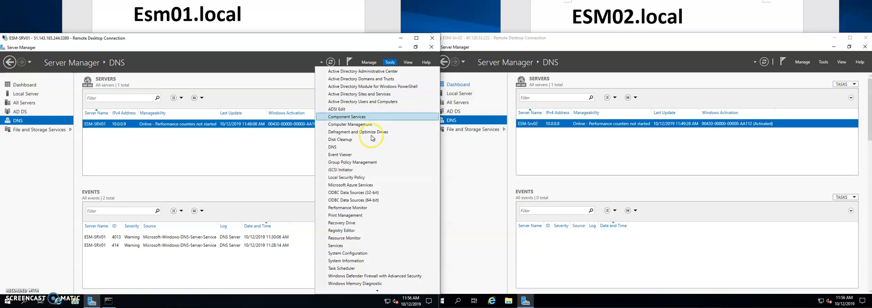
click(351, 148)
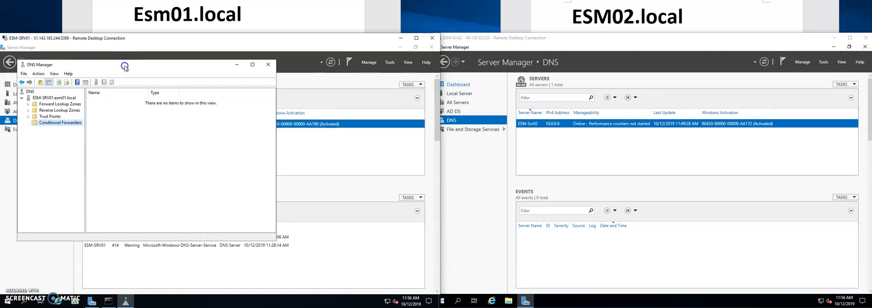
drag(126, 68, 168, 73)
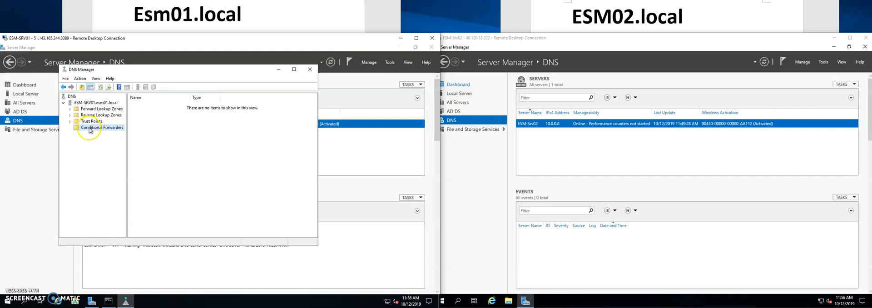
Create a conditional forwarder on ESM-SRV01 for the domain esm02.local with master server 10.0.0.8
right_click(90, 129)
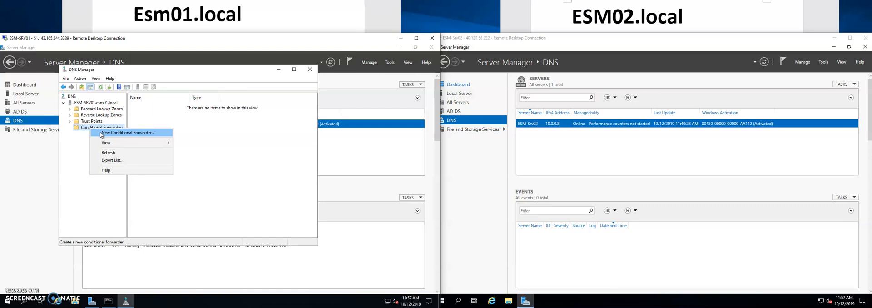
click(101, 133)
click(118, 103)
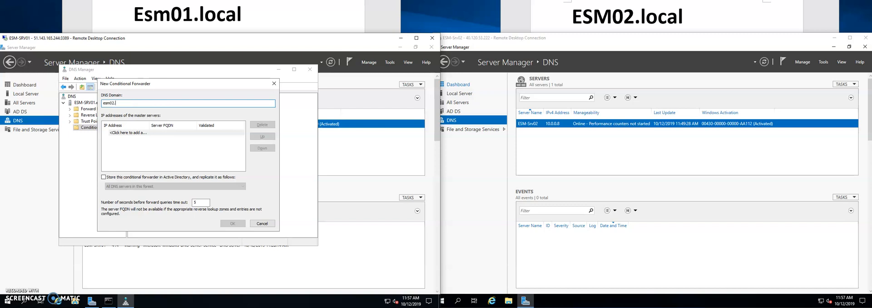
click(119, 132)
text(1)
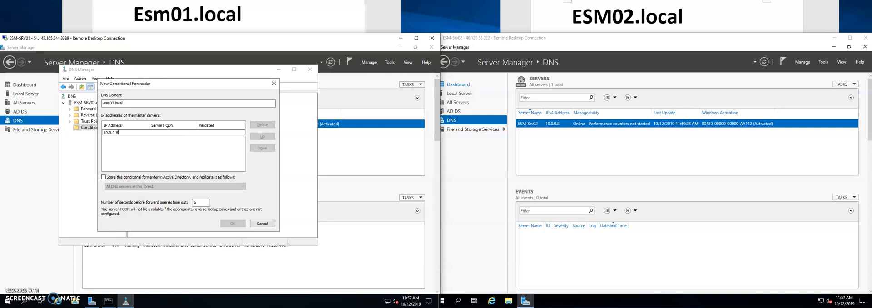
text(0.0.0.8)
key(Return)
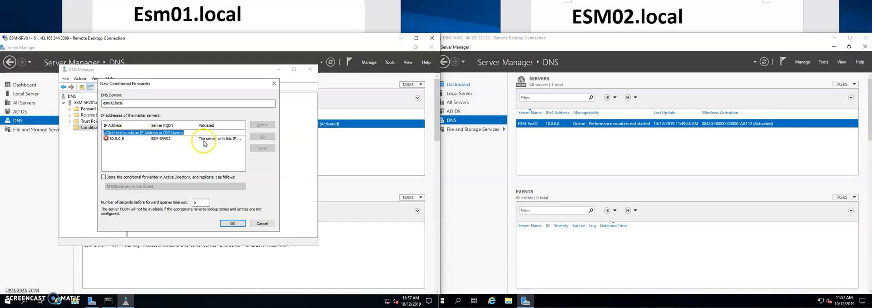
click(231, 224)
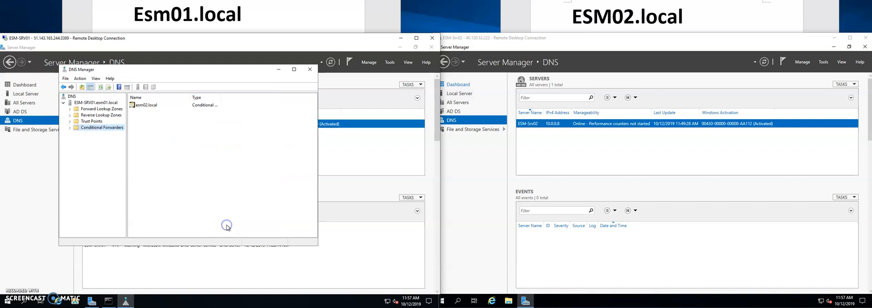
Switch to the ESM-Srv02 remote session and open DNS Manager there
click(594, 44)
click(824, 62)
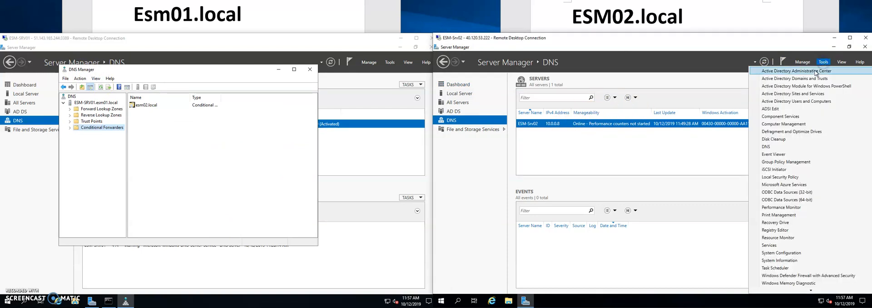
click(777, 147)
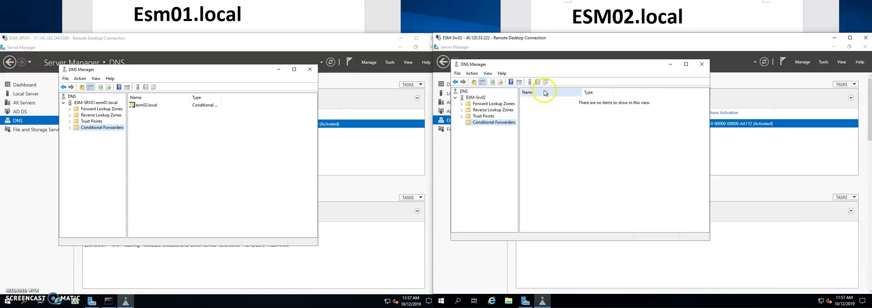
Create a conditional forwarder on ESM-Srv02 for the domain esm01.local with master server 10.0.0.9
right_click(483, 122)
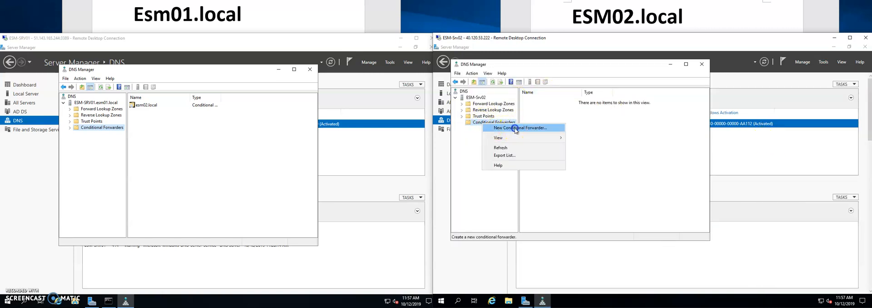
click(516, 129)
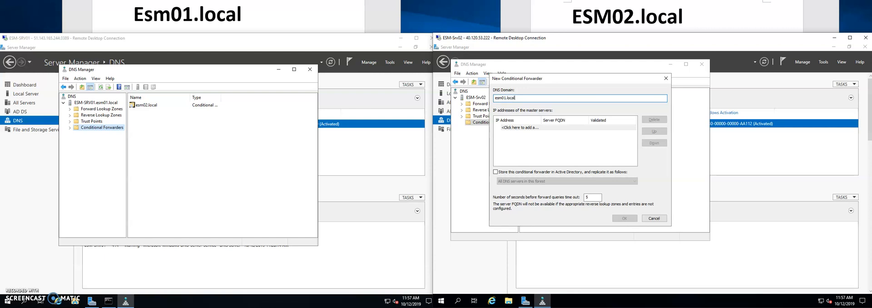
key(Tab)
click(279, 69)
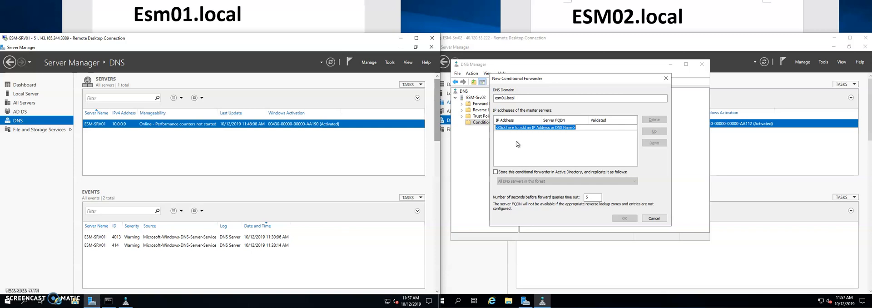
click(523, 128)
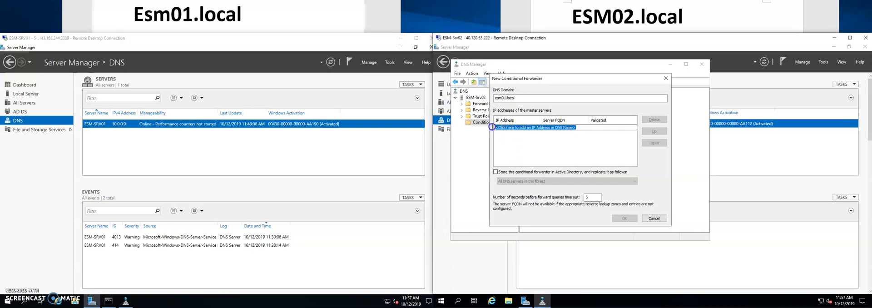
text(10.0.0.9)
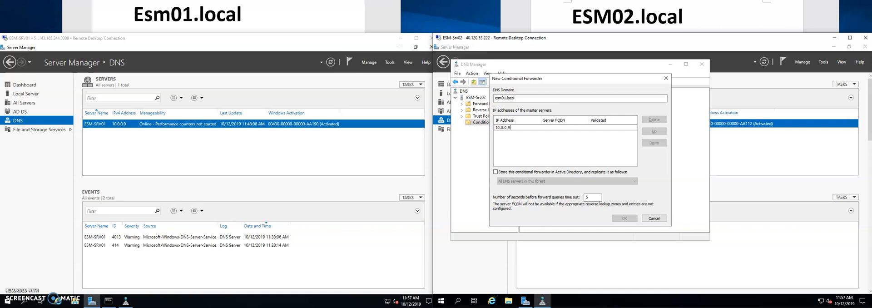
key(Return)
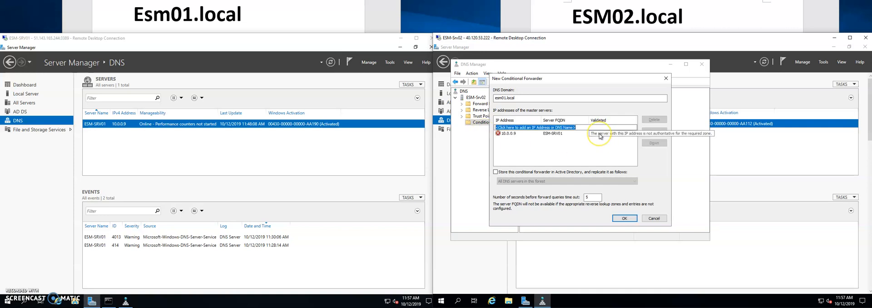
click(624, 218)
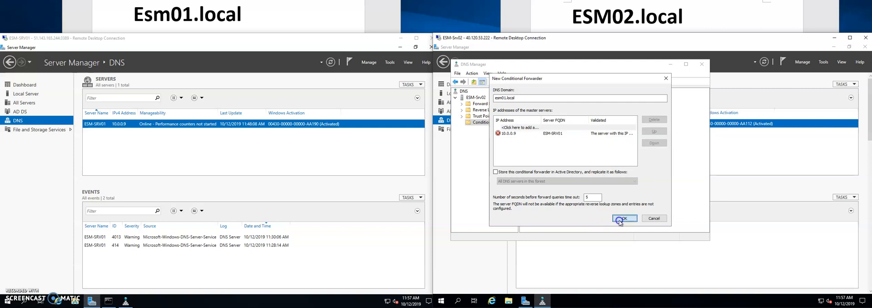
Ping esm02.local from the Command Prompt on ESM-SRV01, then minimize the prompt window
click(108, 301)
drag(128, 67, 200, 109)
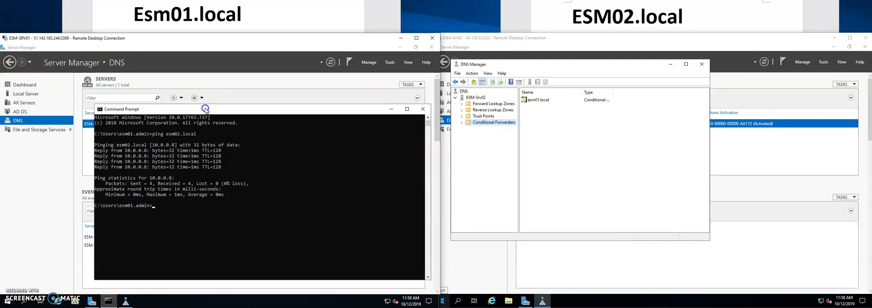
key(Return)
key(Return)
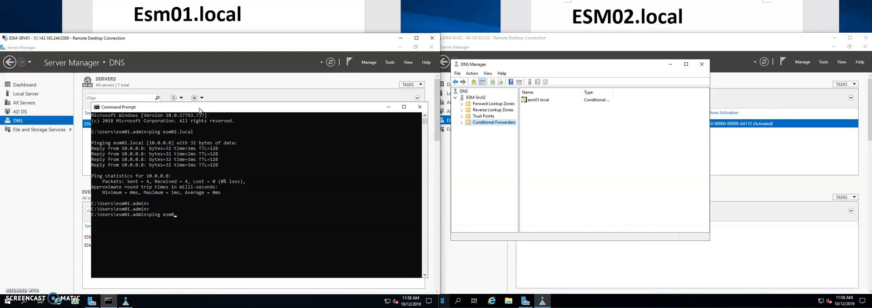
text(ping esm02.local)
key(Return)
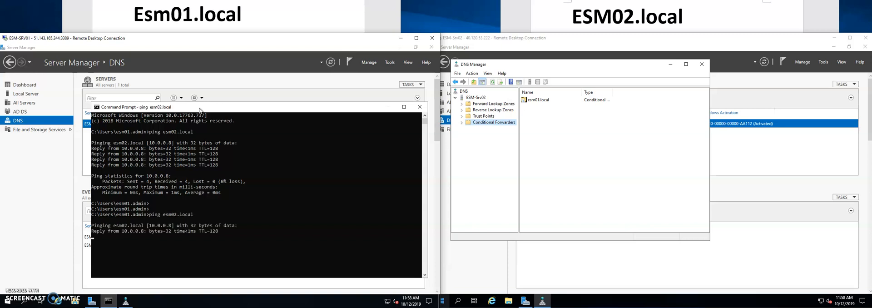
click(389, 106)
Open Active Directory Domains and Trusts on ESM-SRV01 and display the trust properties of esm01.local
click(390, 62)
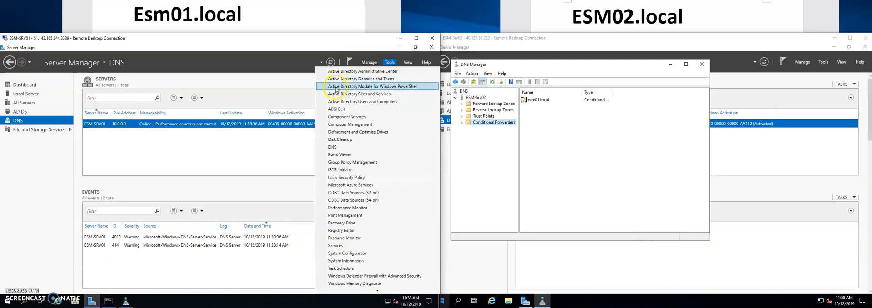
click(380, 80)
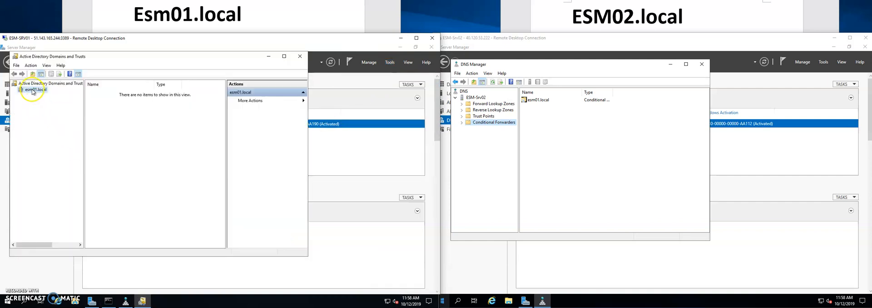
right_click(33, 92)
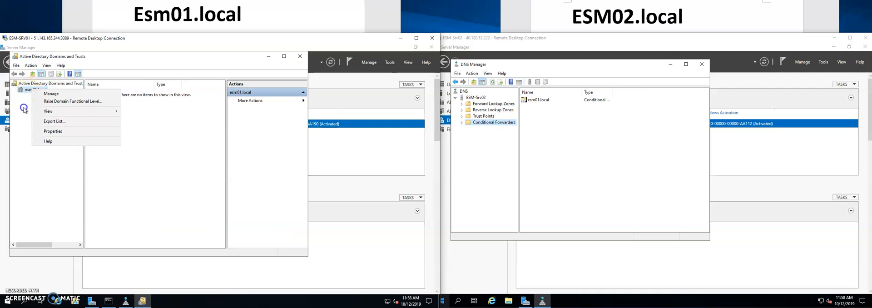
click(29, 91)
right_click(29, 91)
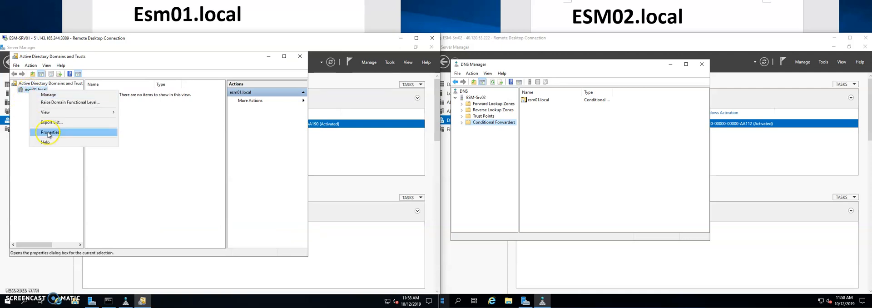
click(48, 132)
click(116, 93)
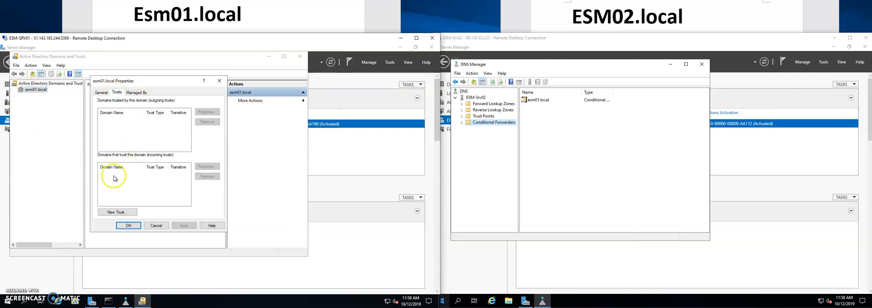
Start a new trust from esm01.local to esm02.local and choose Forest trust as its type
click(116, 212)
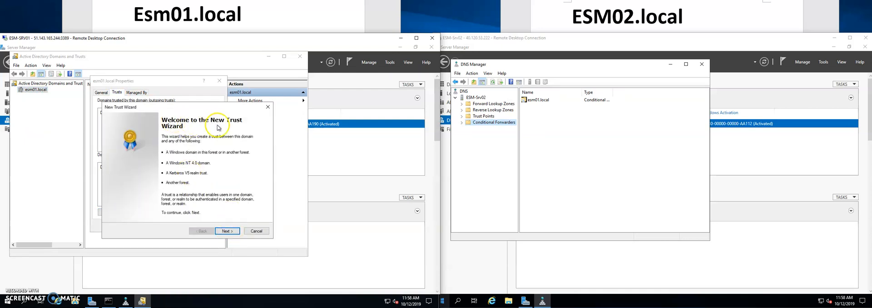
click(227, 231)
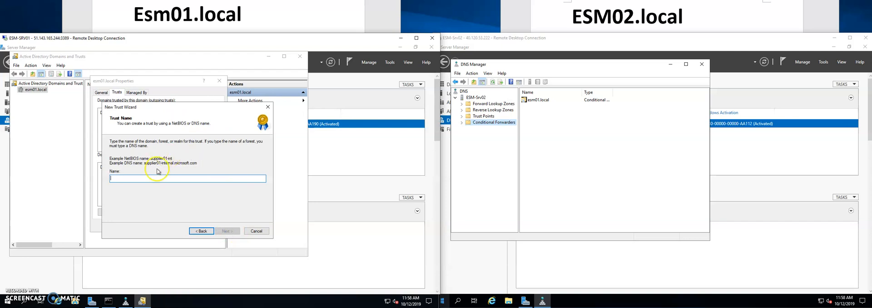
text(esm02.local)
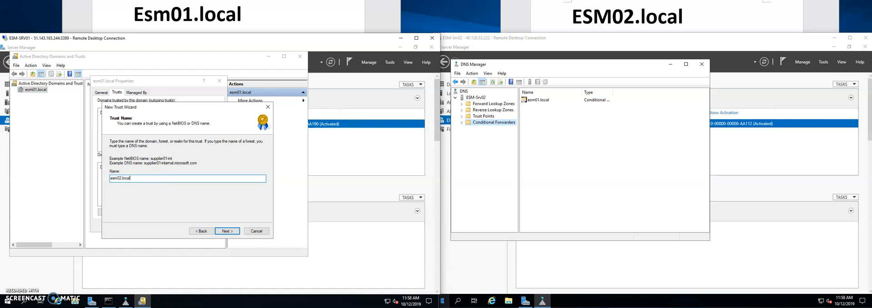
key(Return)
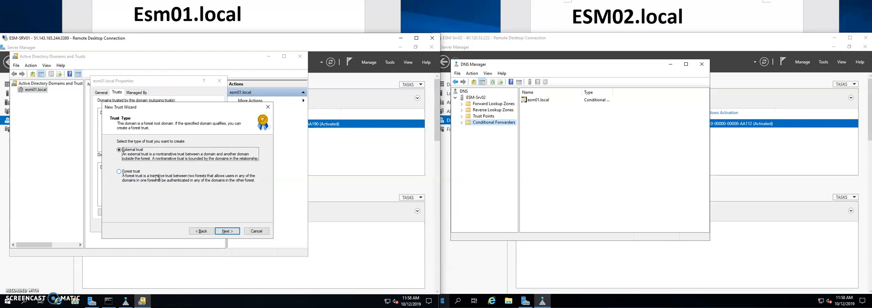
click(143, 176)
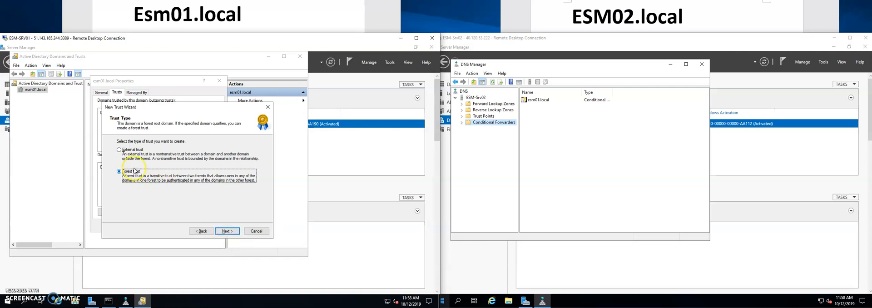
click(229, 233)
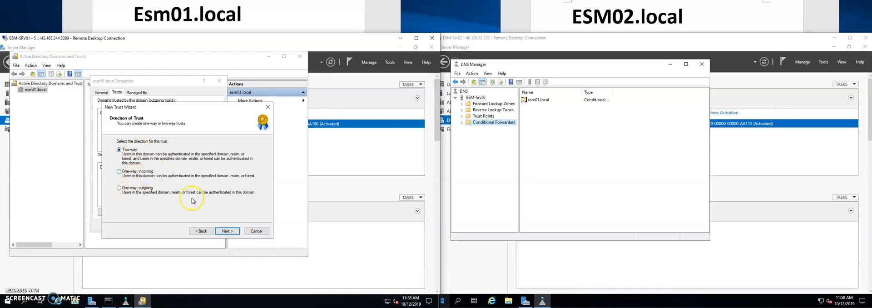
Make the trust two-way and create it for both this domain and the specified domain
click(232, 231)
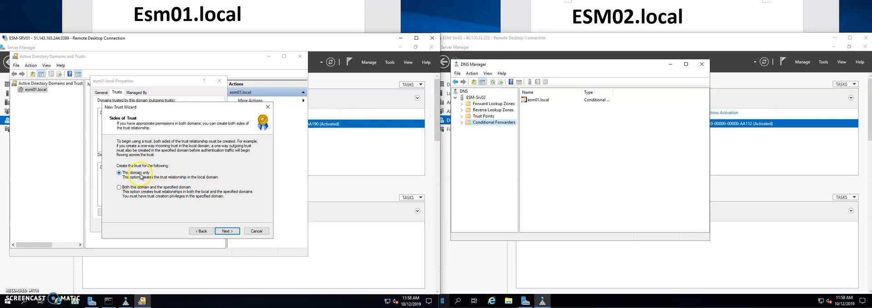
click(136, 189)
click(226, 230)
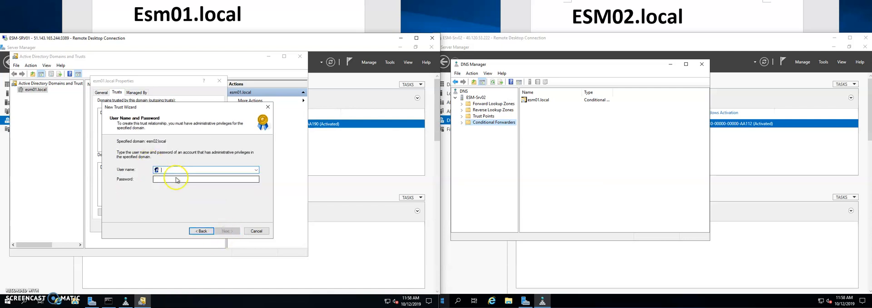
Supply the esm02.local administrative credentials for the trust, entering domain.admin as user name and the account password
text(domain.admin)
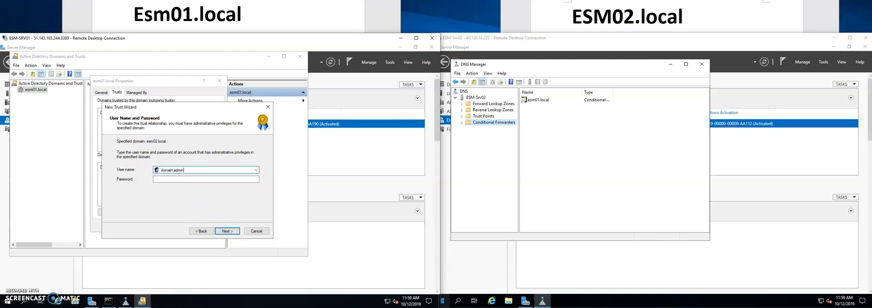
key(Tab)
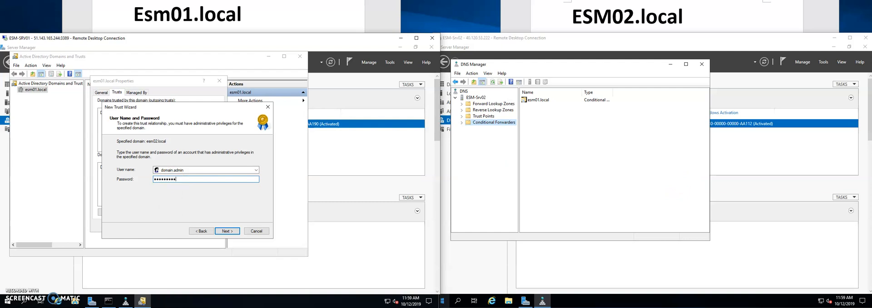
click(228, 230)
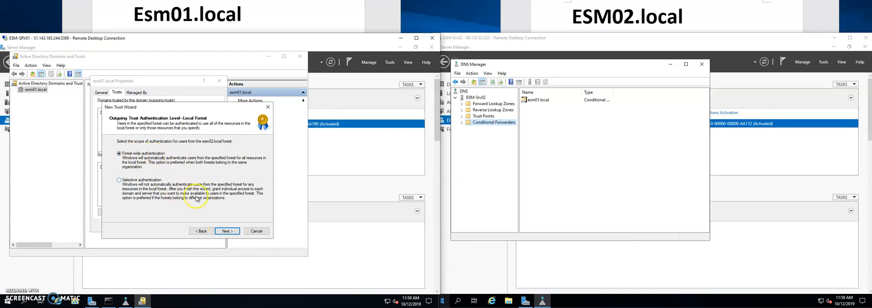
Keep forest-wide authentication for both the local and the specified forest, and create the trust with the selected settings
click(227, 231)
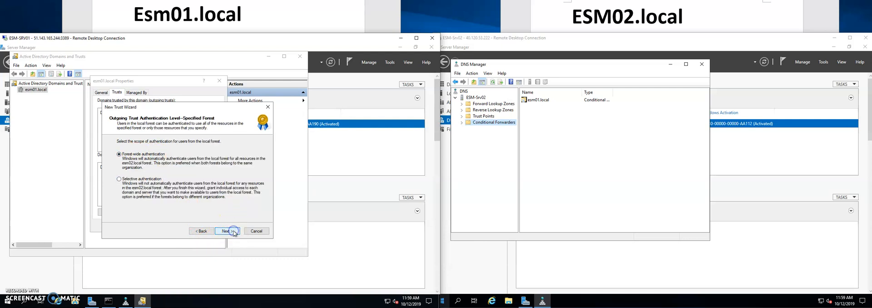
click(228, 230)
click(227, 230)
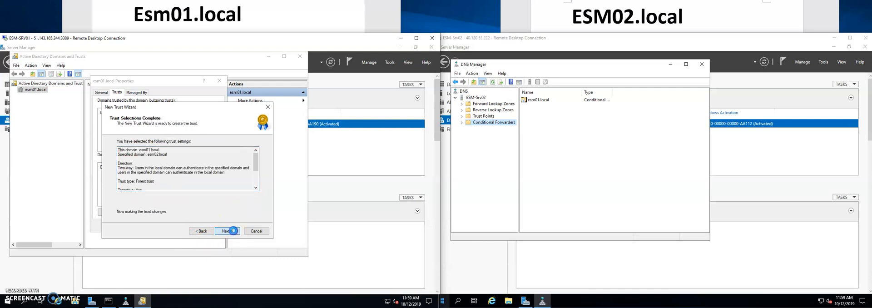
click(227, 231)
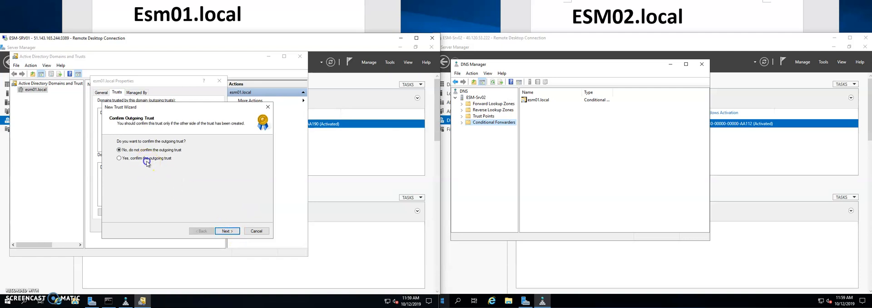
Confirm both the outgoing and the incoming trust and finish the New Trust Wizard
click(129, 159)
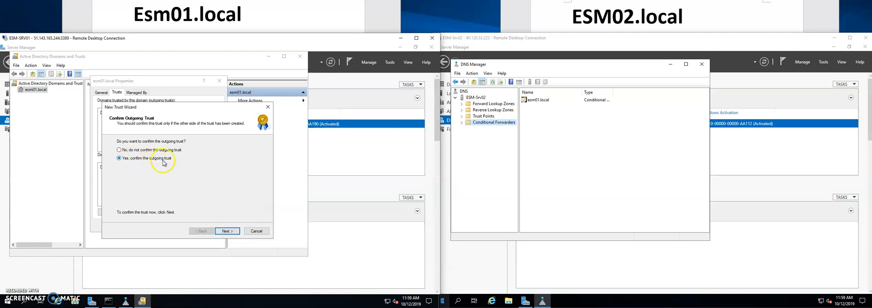
click(227, 231)
click(122, 159)
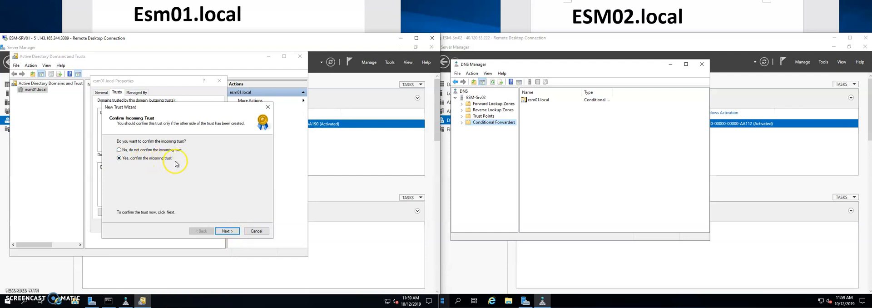
click(228, 231)
click(229, 232)
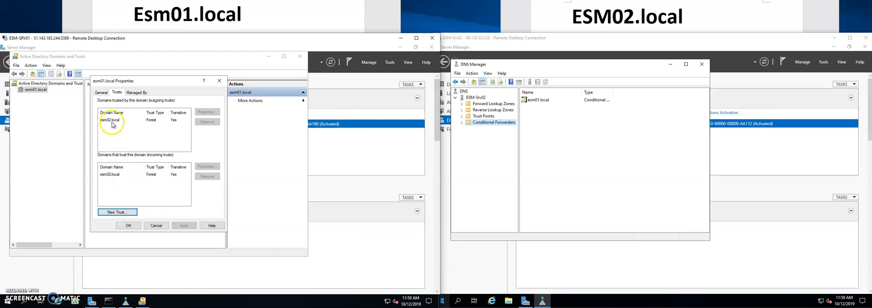
On ESM-Srv02, close DNS Manager and review the trusts of esm02.local in Active Directory Domains and Trusts
click(702, 64)
click(824, 62)
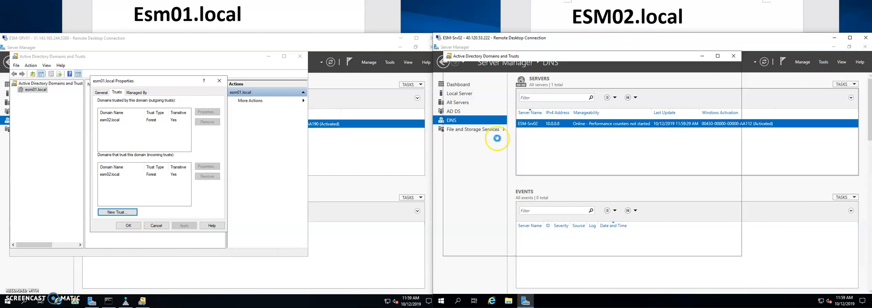
right_click(463, 90)
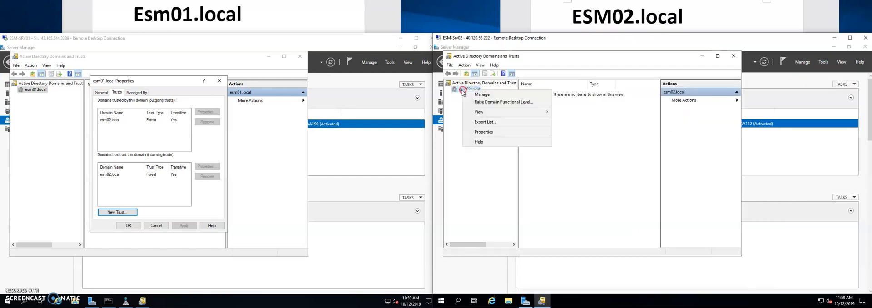
click(484, 131)
click(553, 92)
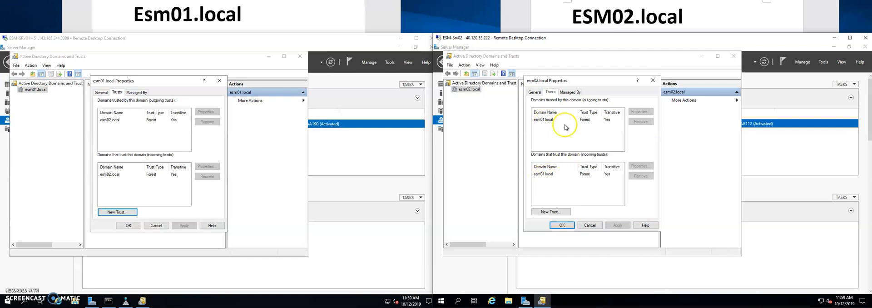
click(563, 226)
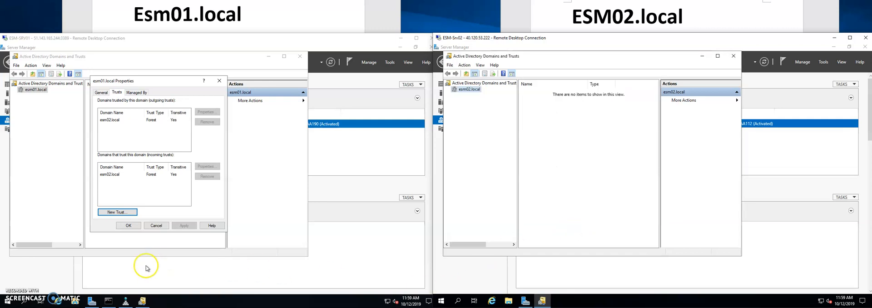
Switch to File Explorer on ESM-SRV01 and create a folder named Test on the Desktop
click(75, 301)
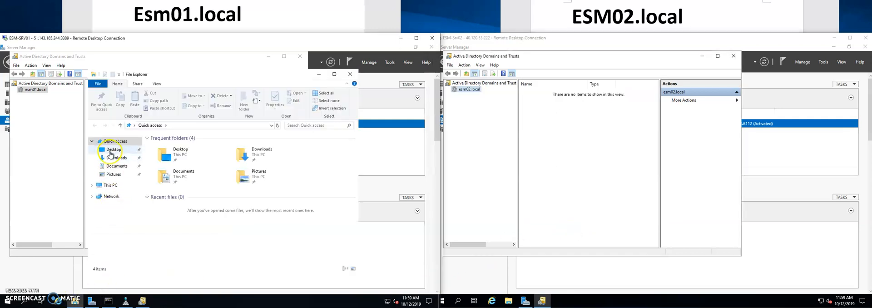
click(110, 151)
right_click(196, 175)
mouse_move(220, 248)
click(273, 249)
text(Te)
key(Return)
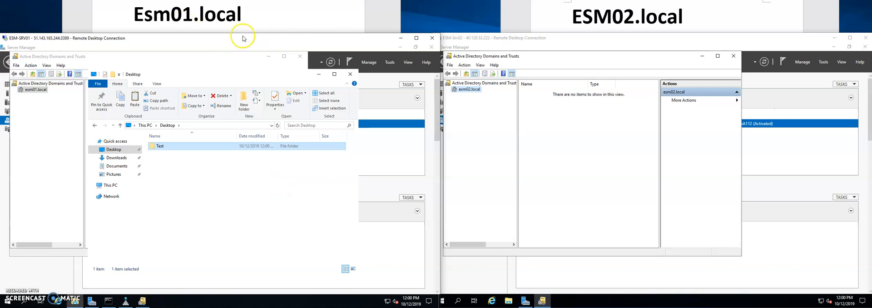
Open the advanced sharing settings of the Test folder and enable sharing under the share name Test
click(162, 148)
right_click(162, 148)
click(183, 272)
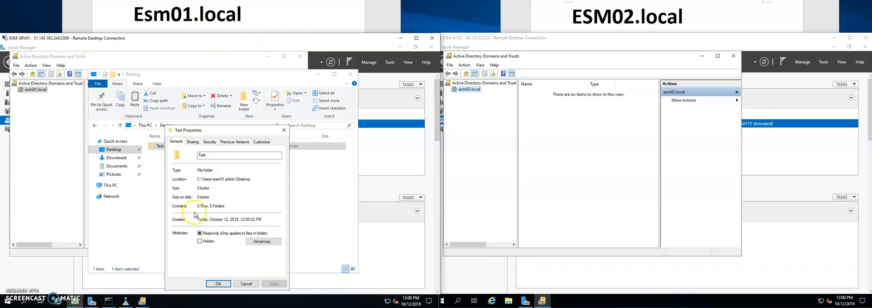
click(193, 142)
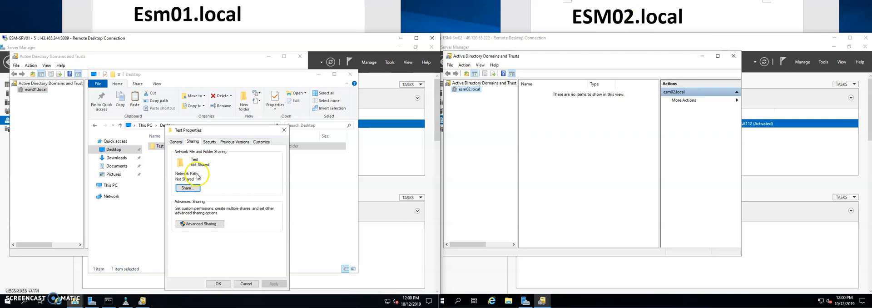
click(189, 224)
click(175, 154)
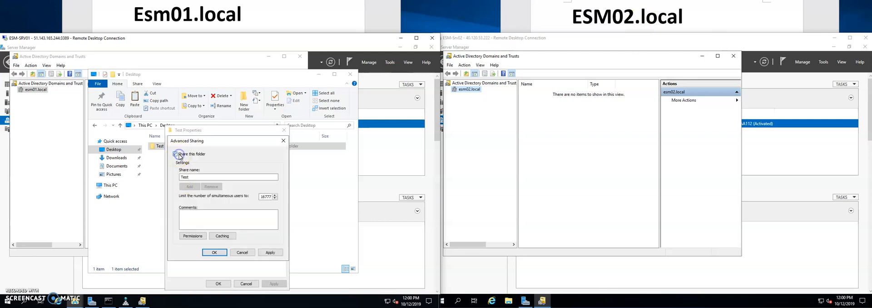
Start adding an account to the Test share's permissions and set the search location to esm02.local
click(193, 236)
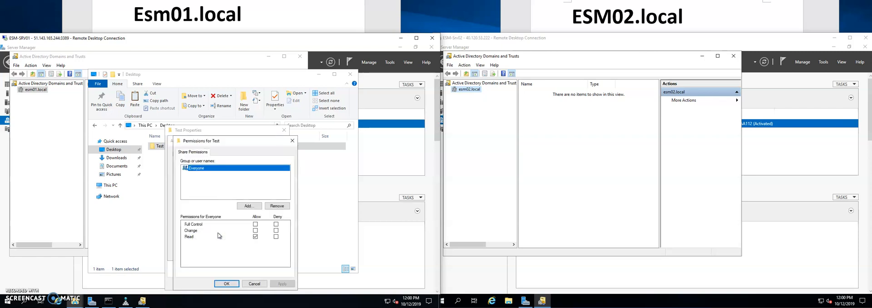
click(249, 206)
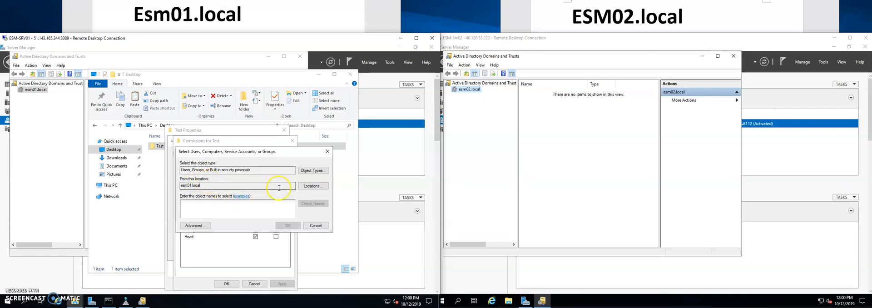
click(313, 185)
click(202, 208)
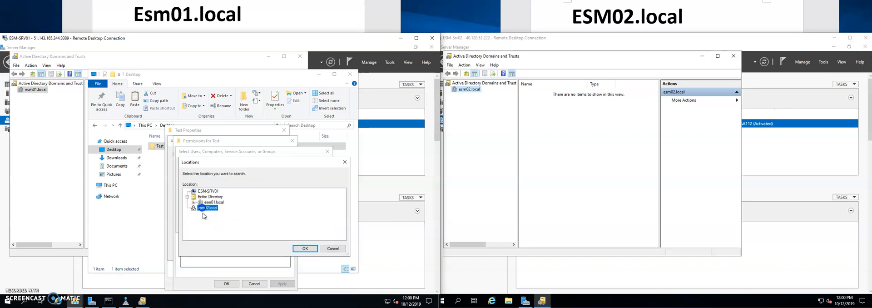
click(220, 210)
click(305, 249)
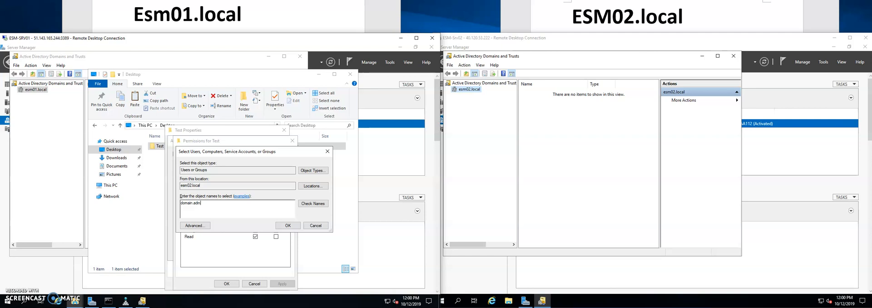
Add the domain.admin account from esm02.local to the share with Read permission and apply the Test folder's sharing settings
click(313, 203)
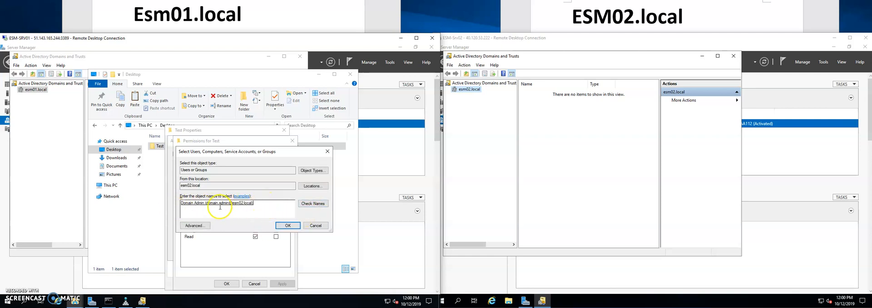
double_click(251, 203)
click(285, 226)
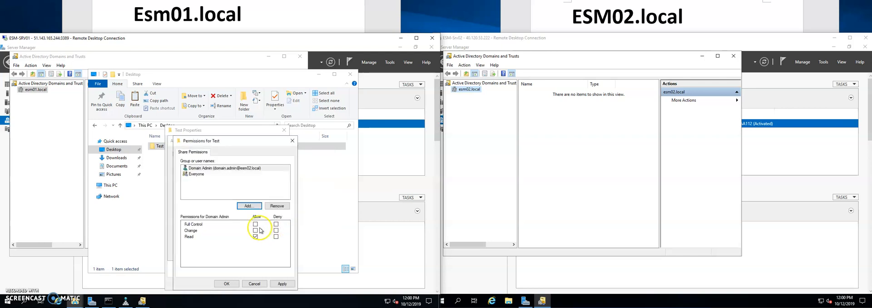
click(227, 283)
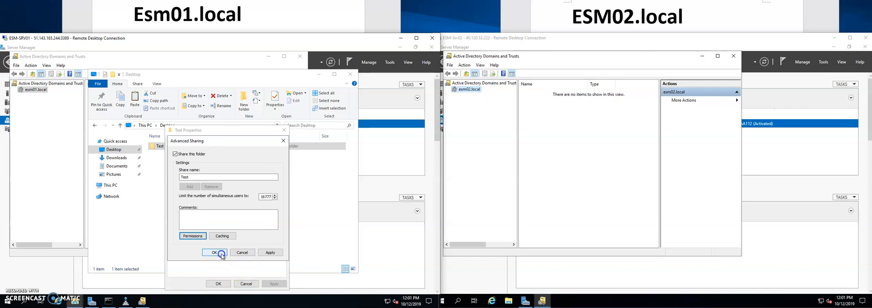
click(221, 253)
click(219, 284)
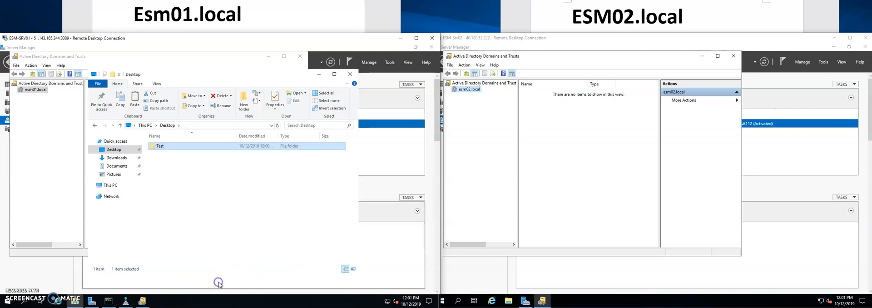
Switch to File Explorer on ESM-Srv02 and browse to the network path \\esm01.local
click(508, 302)
click(622, 94)
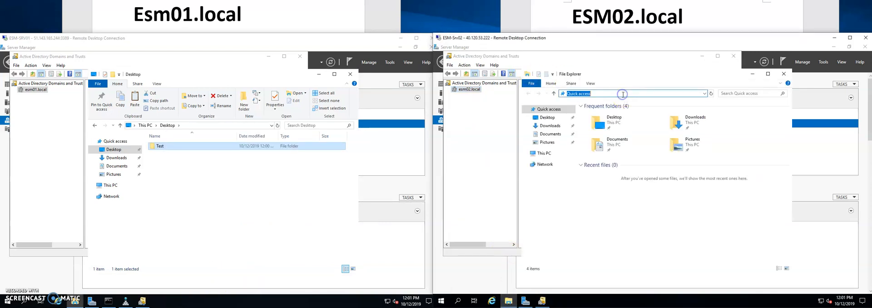
text(\\)
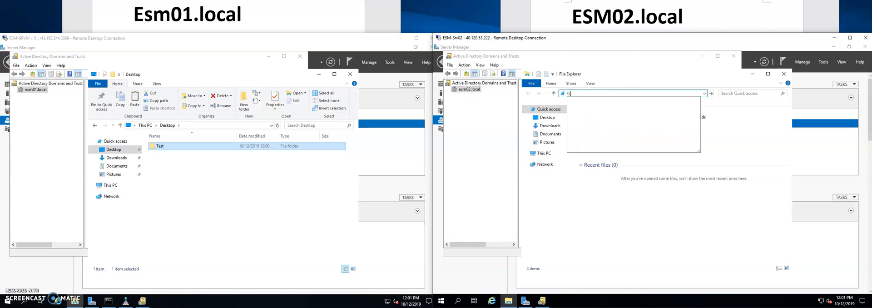
text(es)
key(Down)
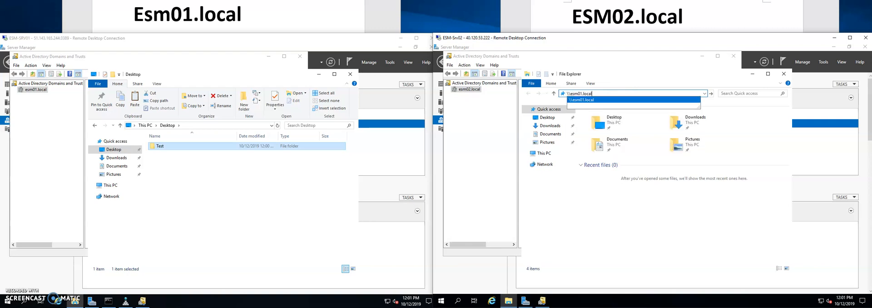
key(Return)
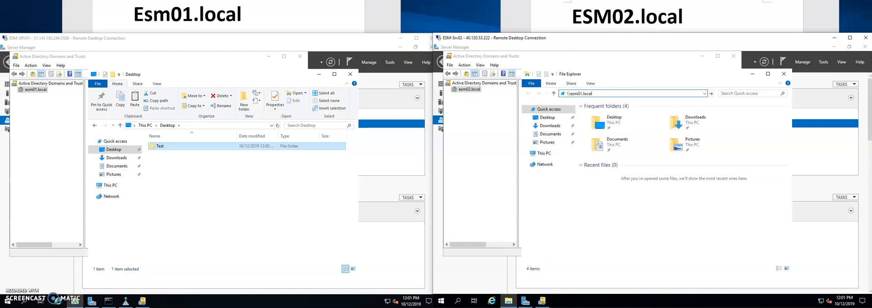